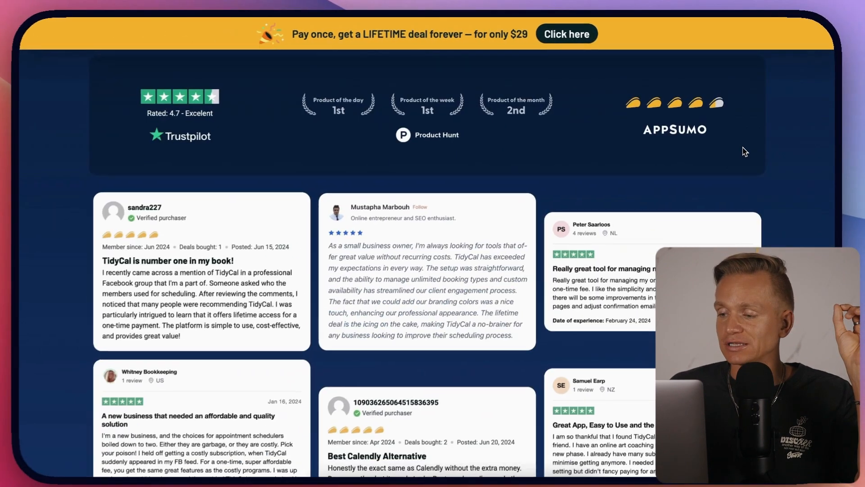
# Step: Examine the TidyCal feature and price comparison table on the landing page, down to the sign-up options
pyautogui.scroll(-15, 529, 189)
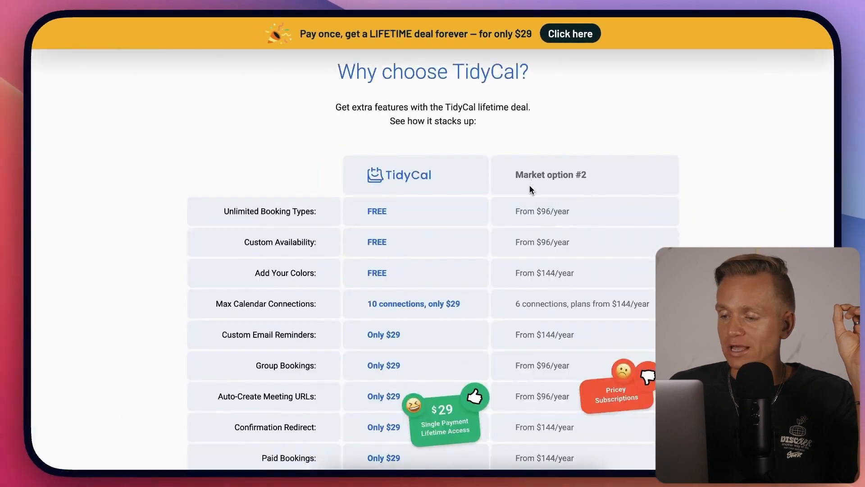
pyautogui.scroll(-5, 529, 188)
pyautogui.scroll(3, 475, 129)
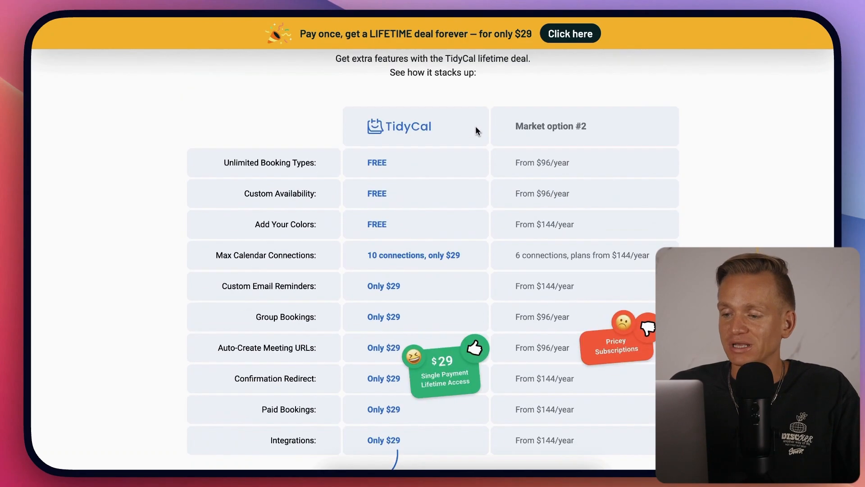
pyautogui.scroll(-1, 482, 134)
pyautogui.scroll(-1, 486, 140)
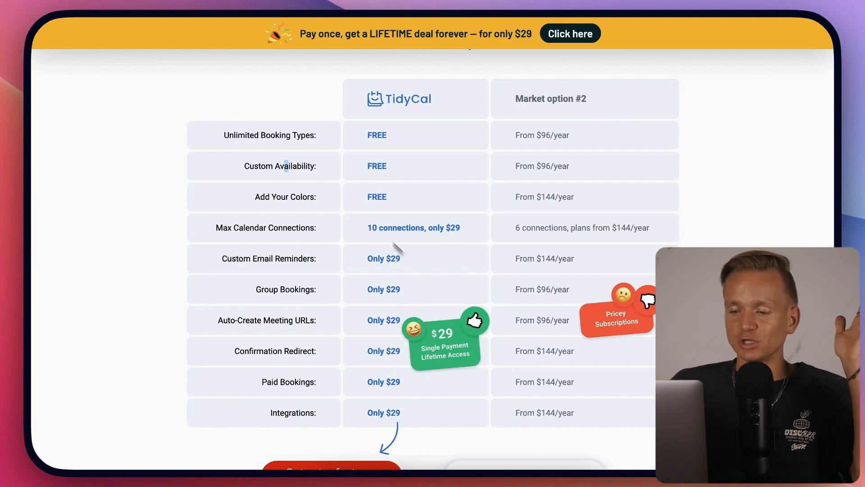
pyautogui.scroll(-2, 298, 174)
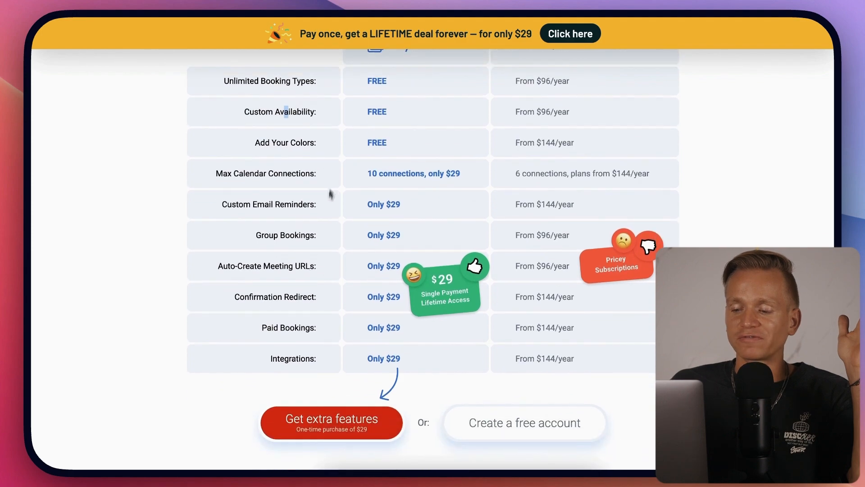
pyautogui.scroll(1, 348, 272)
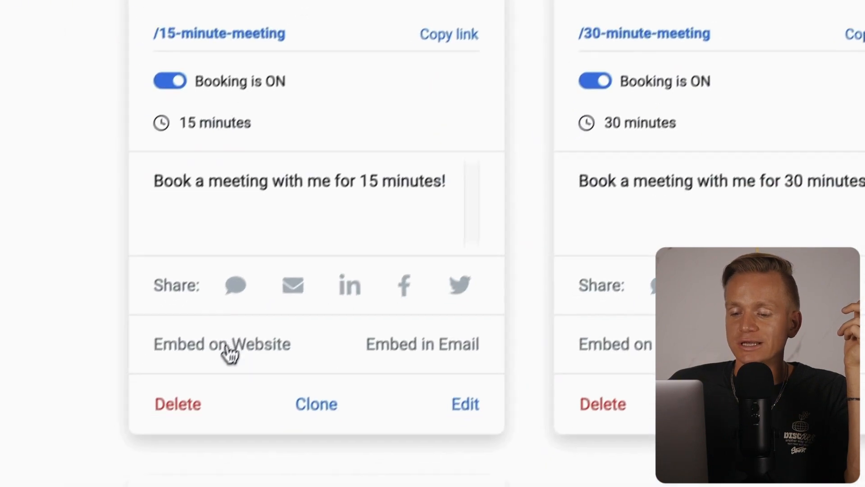
# Step: View the website embed code for the 15 Minute Meeting, close it, and copy the meeting's booking link
pyautogui.click(244, 333)
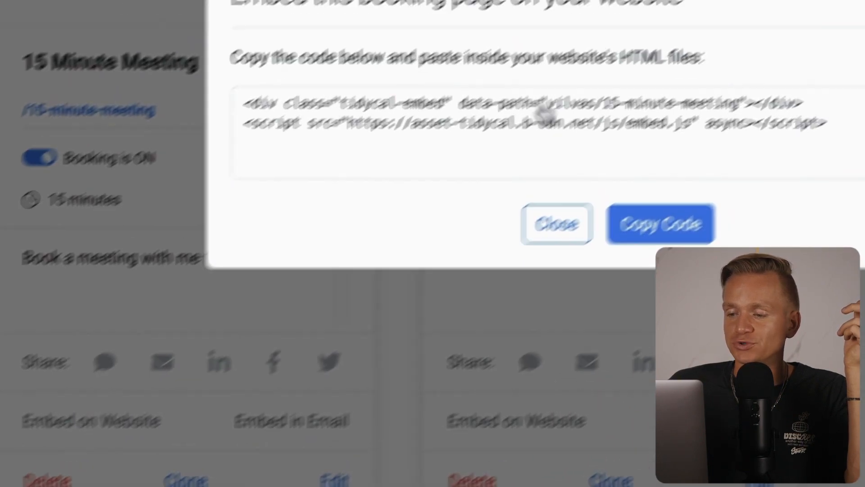
pyautogui.click(479, 268)
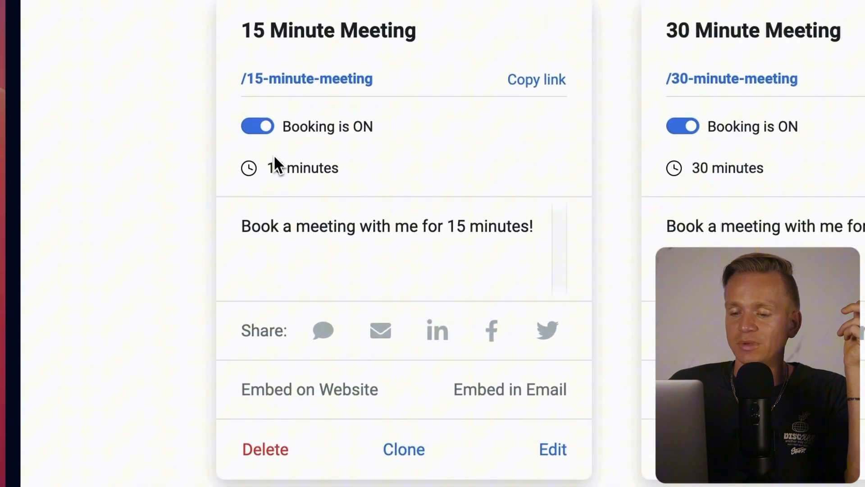
pyautogui.click(533, 84)
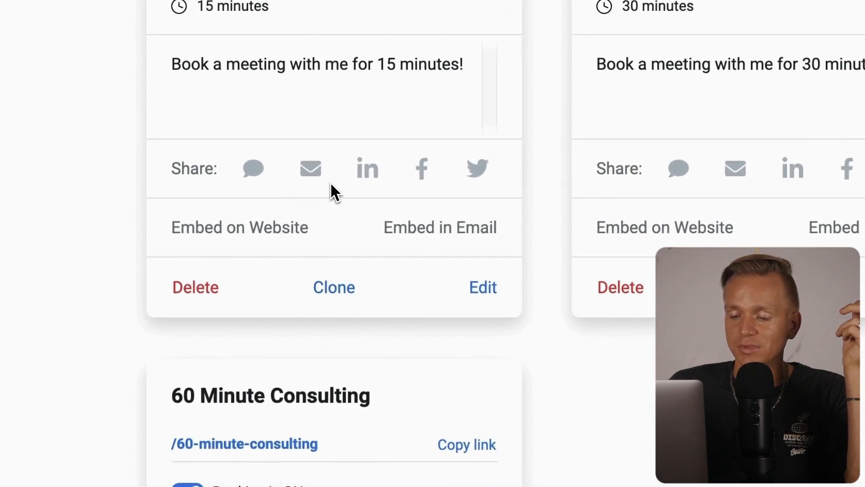
# Step: Open the 15 Minute Meeting for editing and review its title, URL, description and duration
pyautogui.click(483, 289)
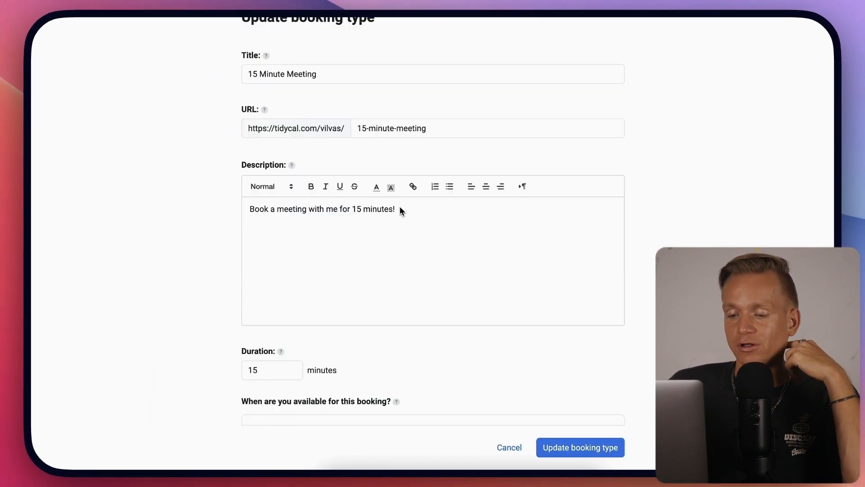
pyautogui.scroll(-2, 399, 208)
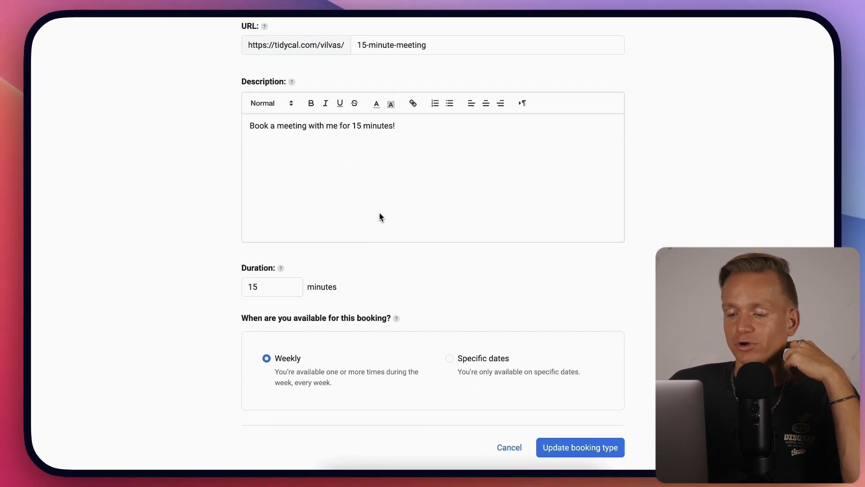
pyautogui.click(244, 269)
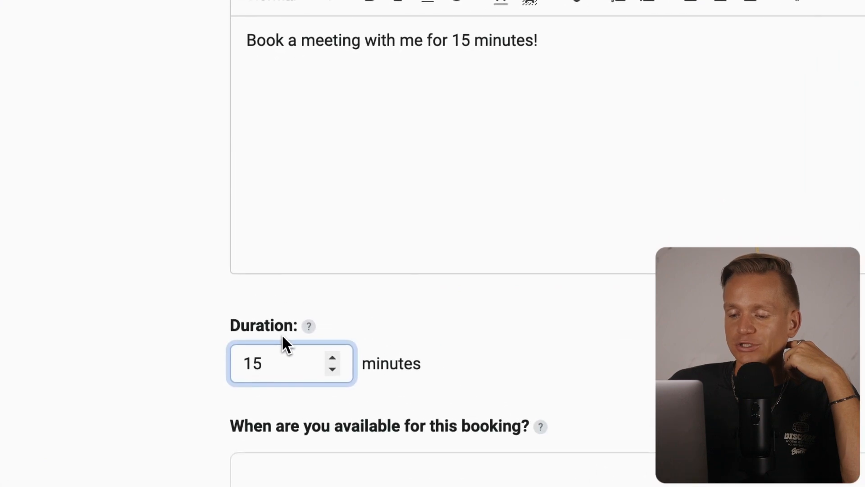
# Step: Switch the booking's availability to Specific dates and back to Weekly
pyautogui.scroll(-5, 298, 347)
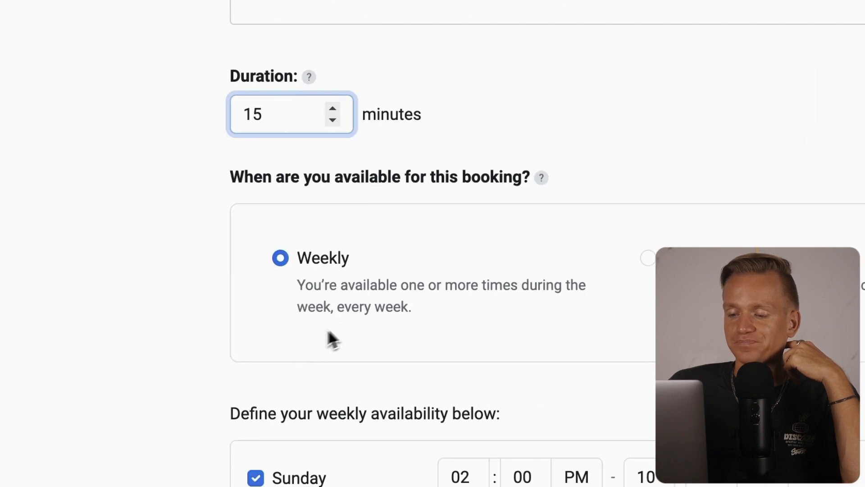
pyautogui.scroll(-3, 319, 342)
pyautogui.click(650, 122)
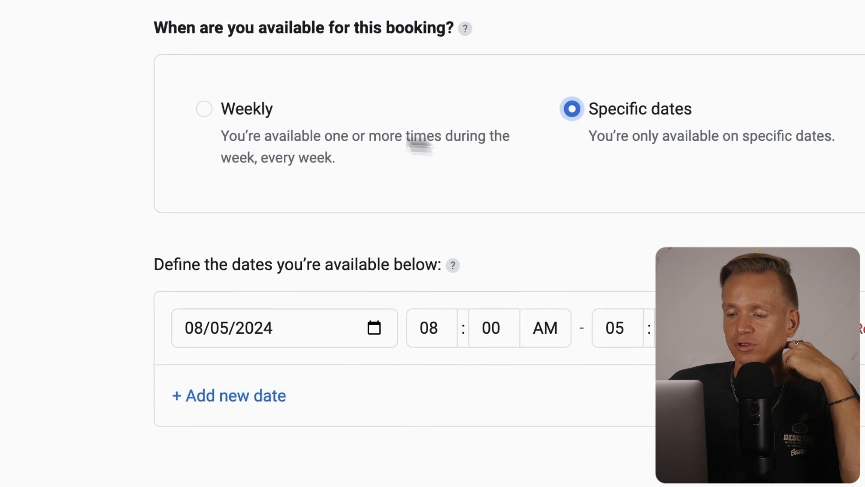
pyautogui.click(234, 111)
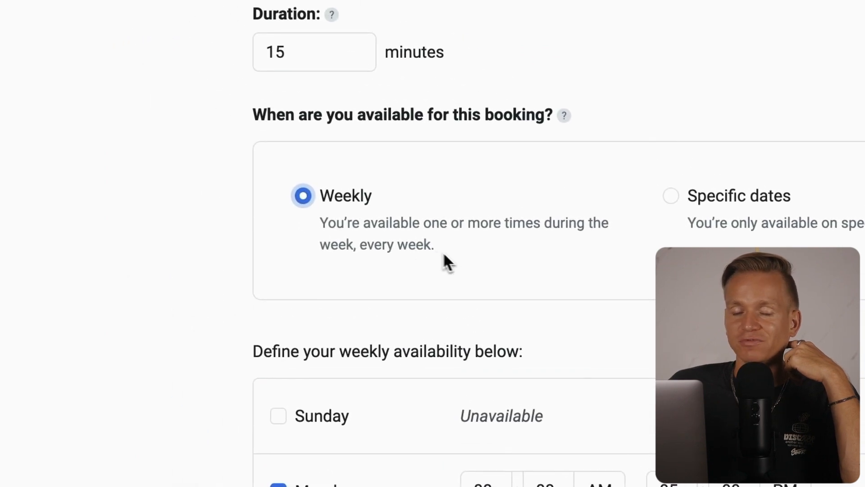
# Step: Toggle Sunday on and off again in the weekly availability
pyautogui.scroll(-3, 479, 283)
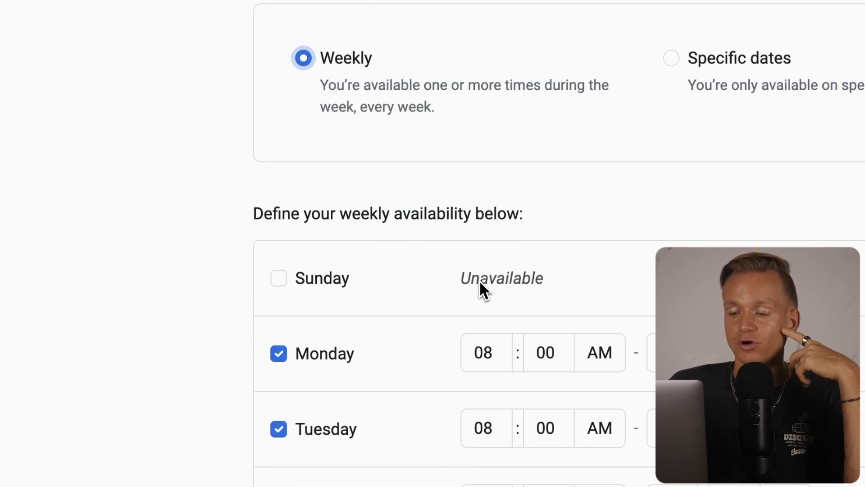
pyautogui.click(276, 253)
pyautogui.click(279, 254)
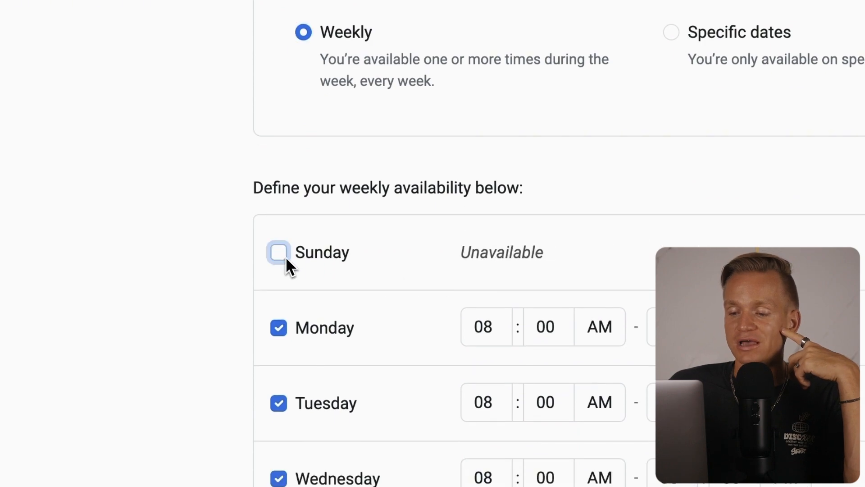
# Step: Add a second time window to Monday and set the first window's end time to 02:00 PM
pyautogui.click(508, 286)
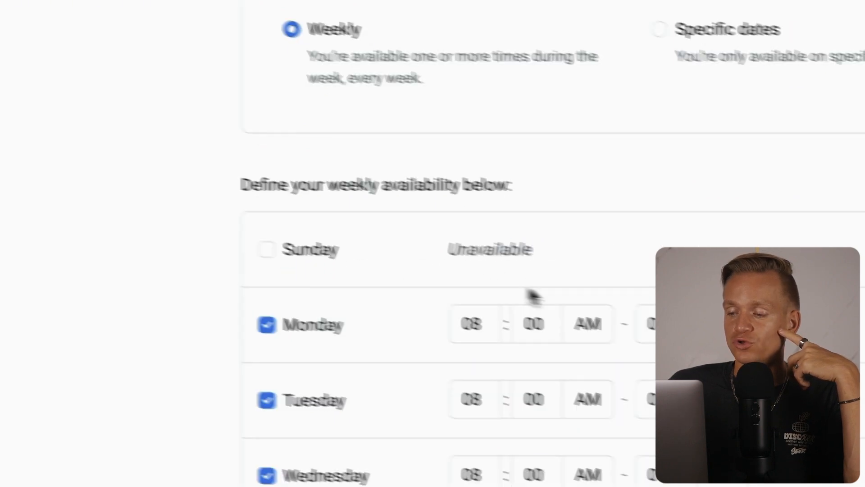
pyautogui.click(630, 243)
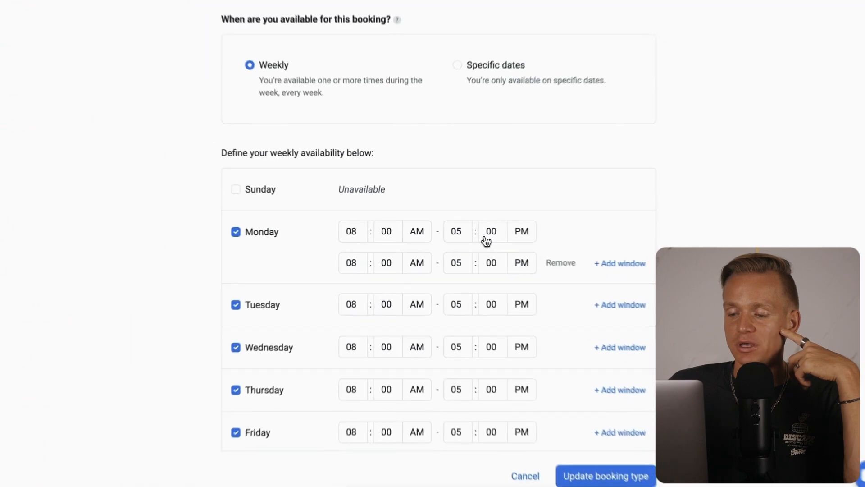
pyautogui.click(356, 260)
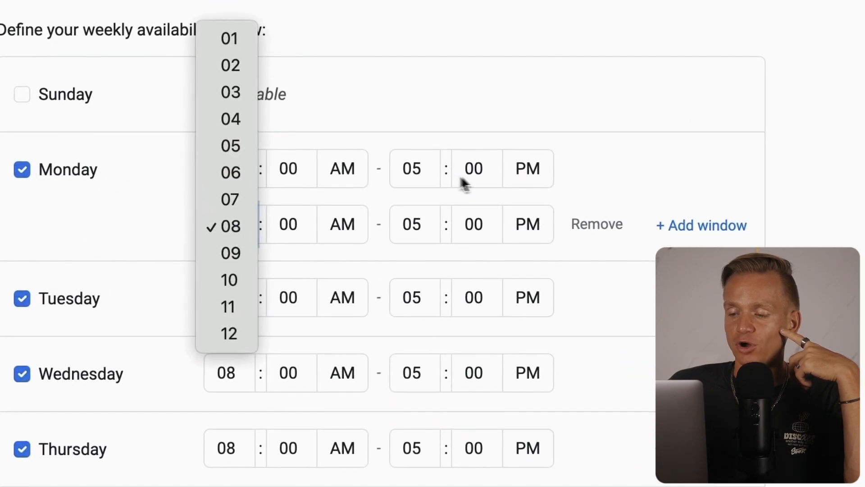
pyautogui.click(448, 231)
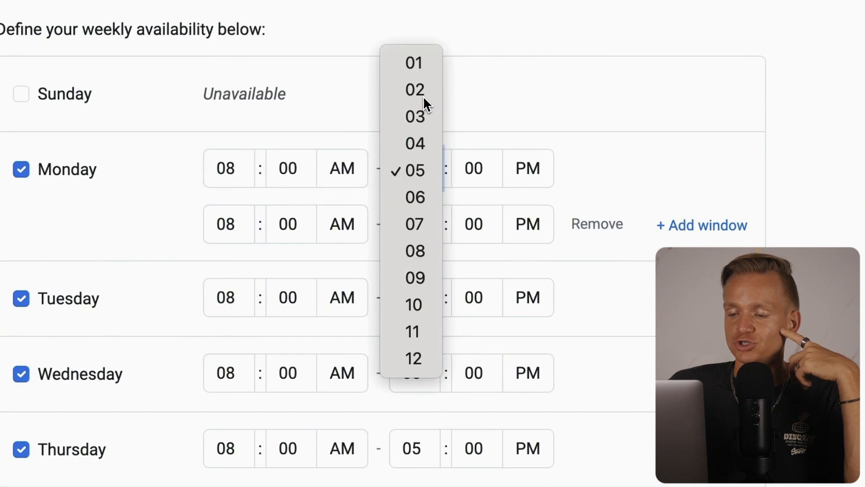
pyautogui.click(403, 92)
# Step: Set Monday's second availability window to 07:00 PM - 11:00 PM
pyautogui.click(234, 225)
pyautogui.click(243, 202)
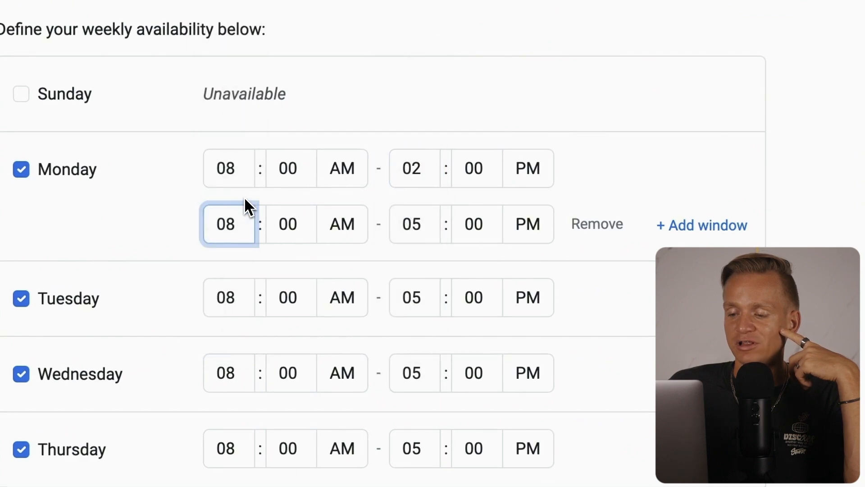
pyautogui.click(343, 226)
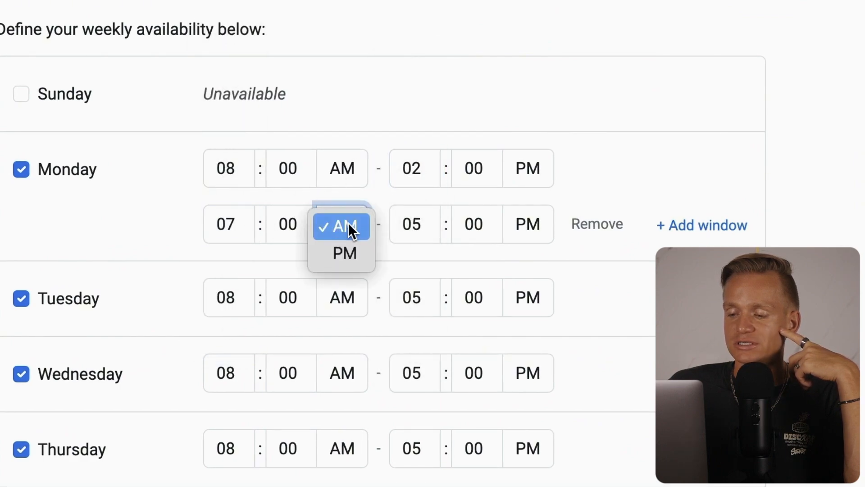
pyautogui.click(355, 251)
pyautogui.click(422, 234)
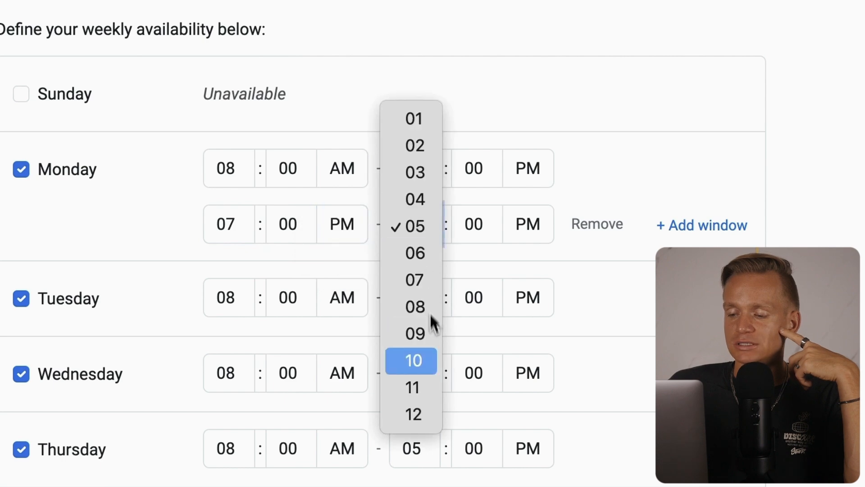
pyautogui.click(429, 385)
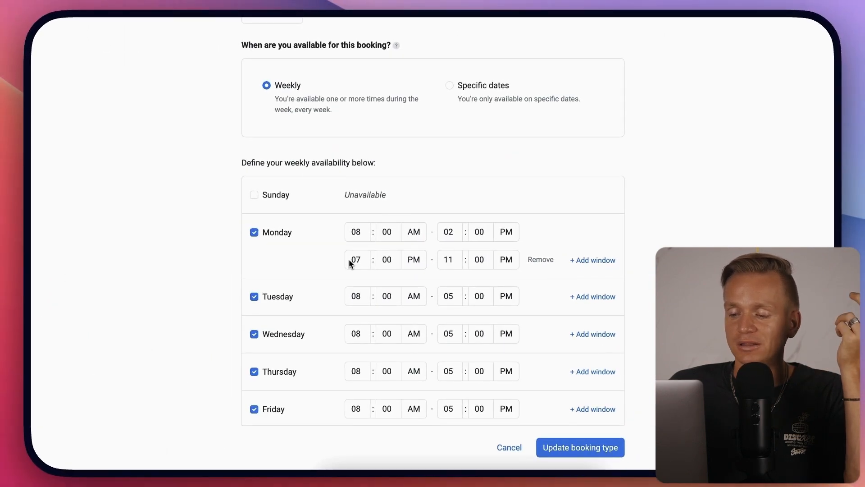
# Step: Add a third time window to Monday and remove both extra windows
pyautogui.click(603, 261)
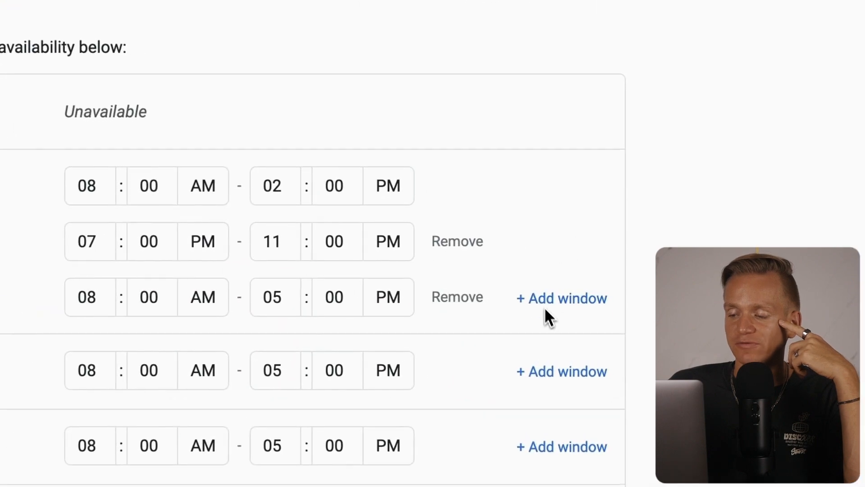
pyautogui.click(469, 292)
pyautogui.click(473, 242)
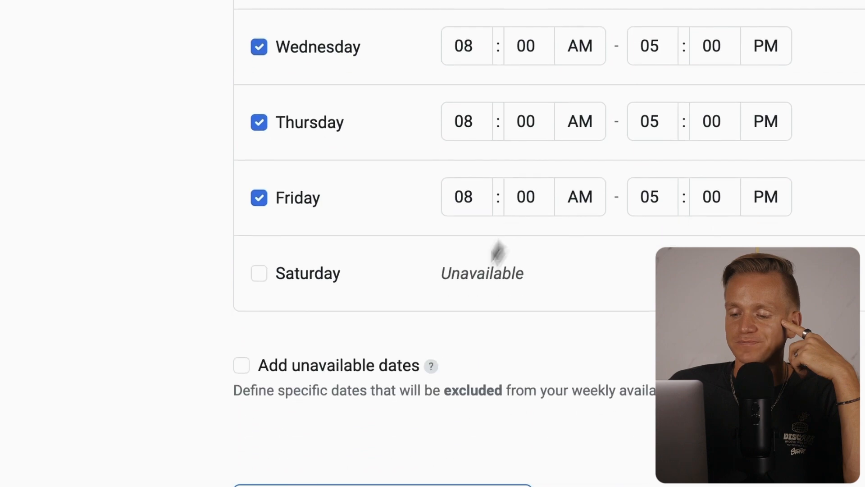
# Step: Enable the option for adding unavailable dates and disable it again
pyautogui.click(246, 366)
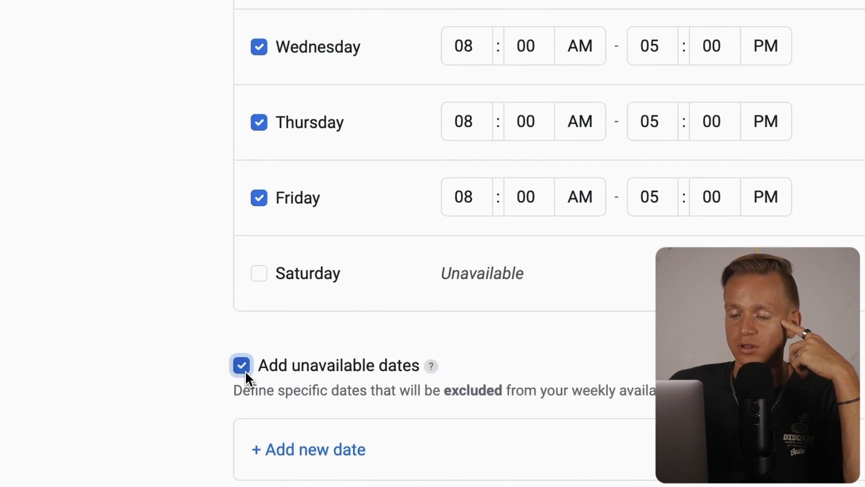
pyautogui.click(245, 371)
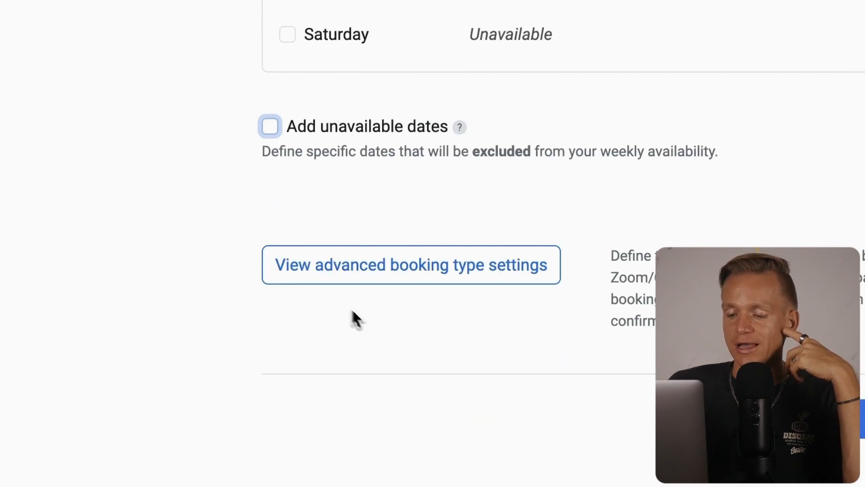
# Step: Show the advanced booking type settings and review the booking range, meeting buffer, minimum notice, time slot interval and location options
pyautogui.click(298, 282)
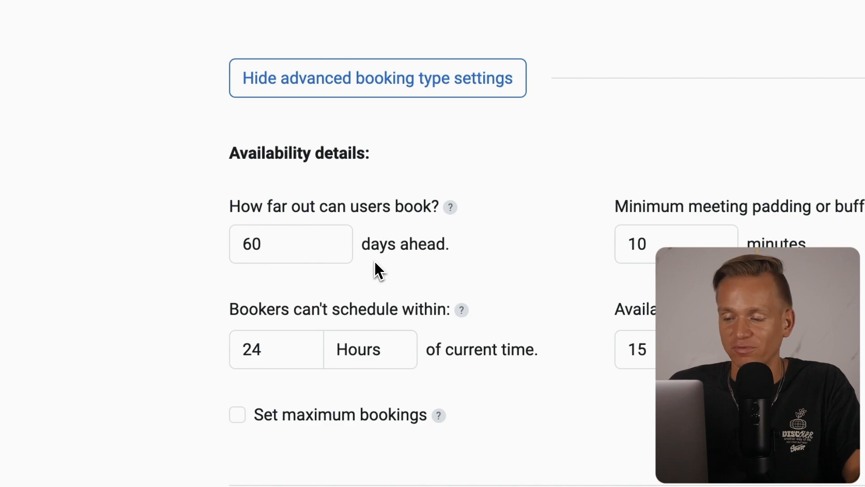
pyautogui.click(665, 231)
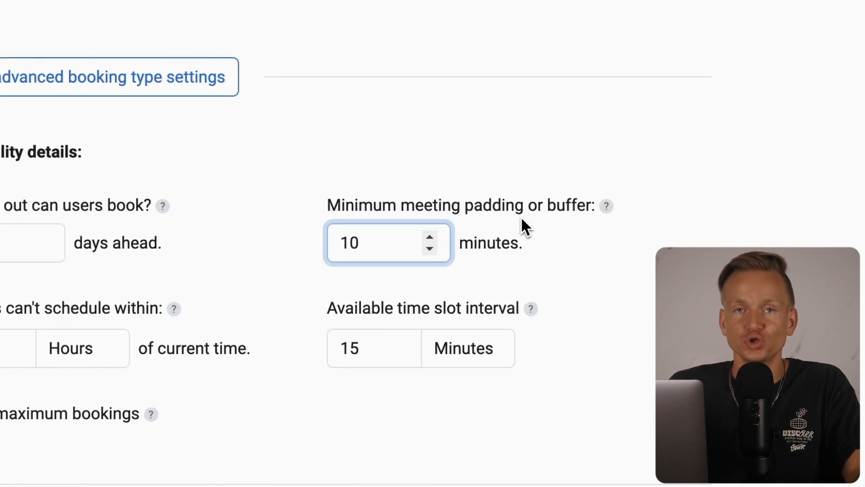
pyautogui.click(361, 274)
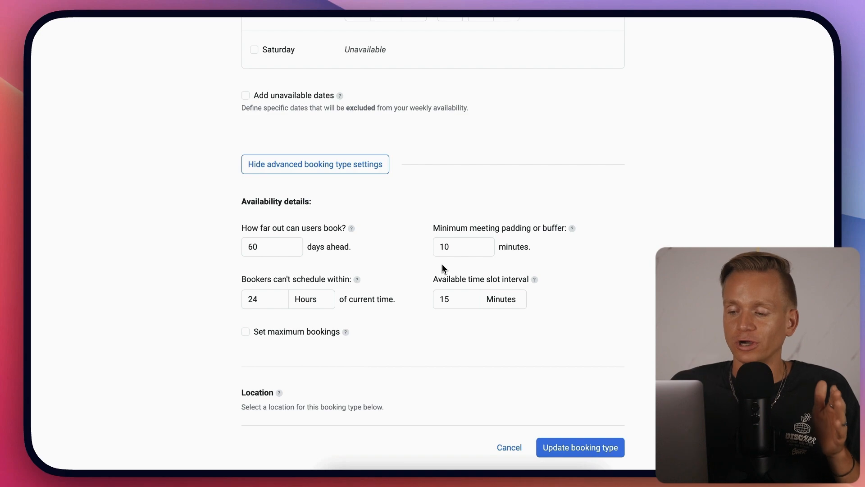
pyautogui.click(261, 294)
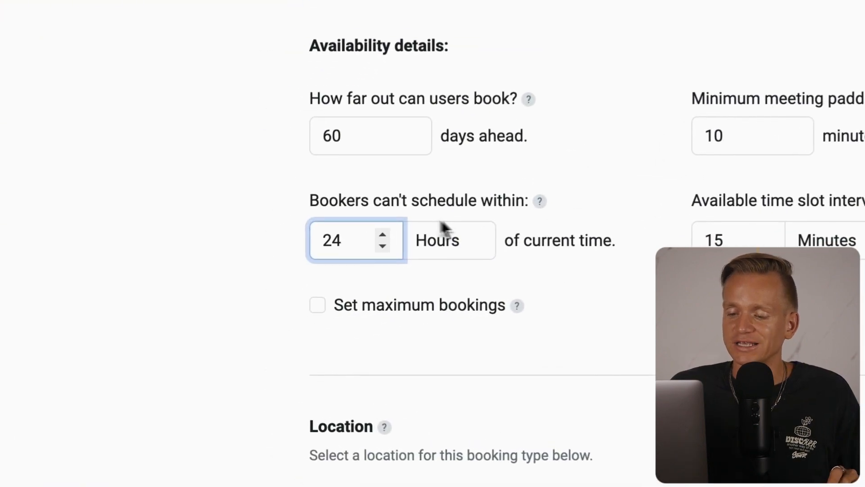
pyautogui.click(512, 218)
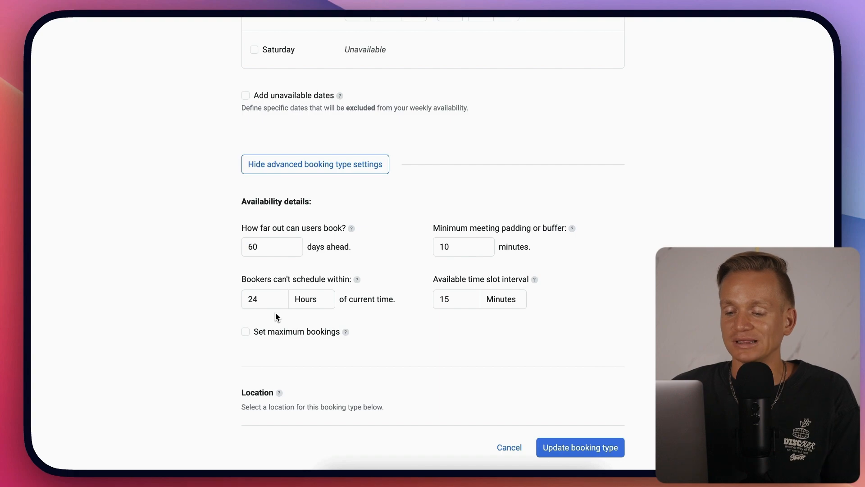
pyautogui.click(463, 291)
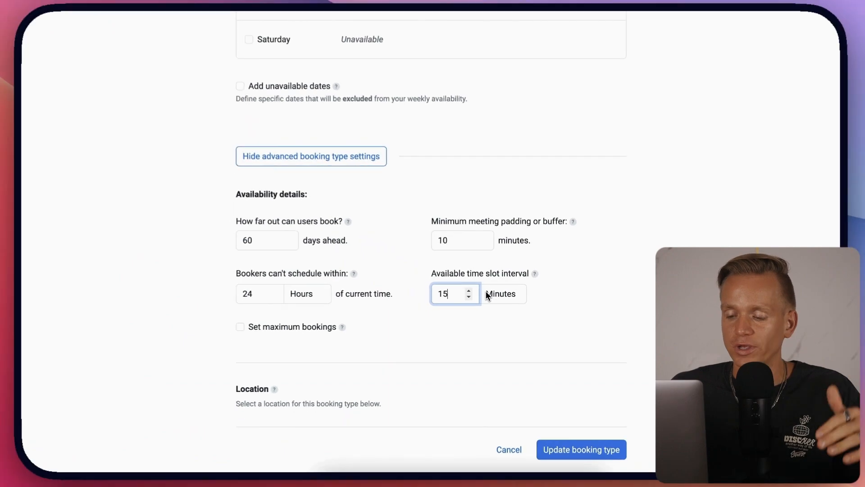
pyautogui.scroll(-5, 486, 295)
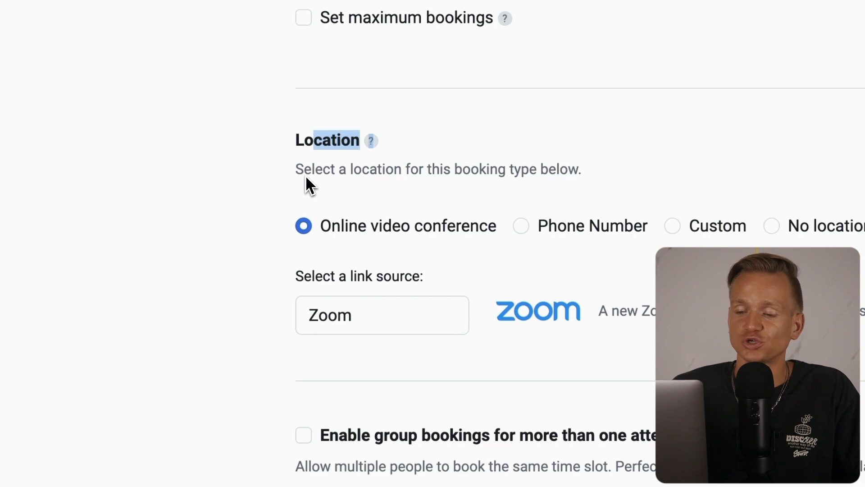
# Step: Check the available video link sources, try the No location option and return the location to Online video conference
pyautogui.click(360, 331)
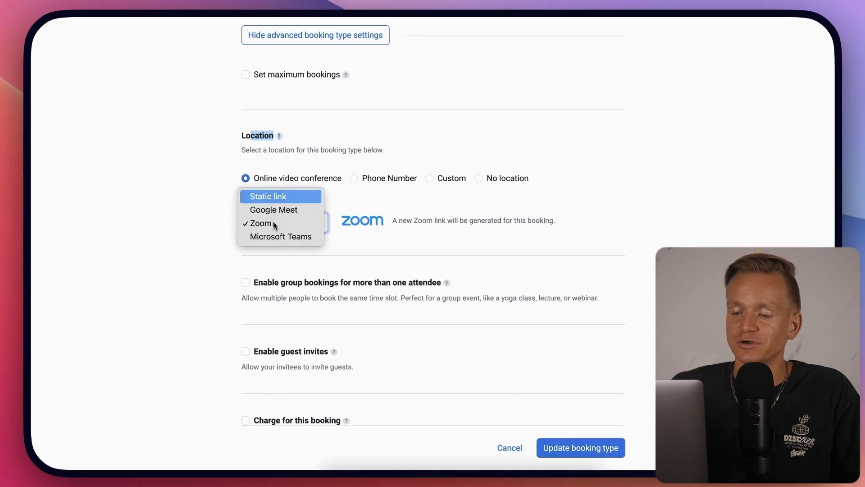
pyautogui.click(394, 241)
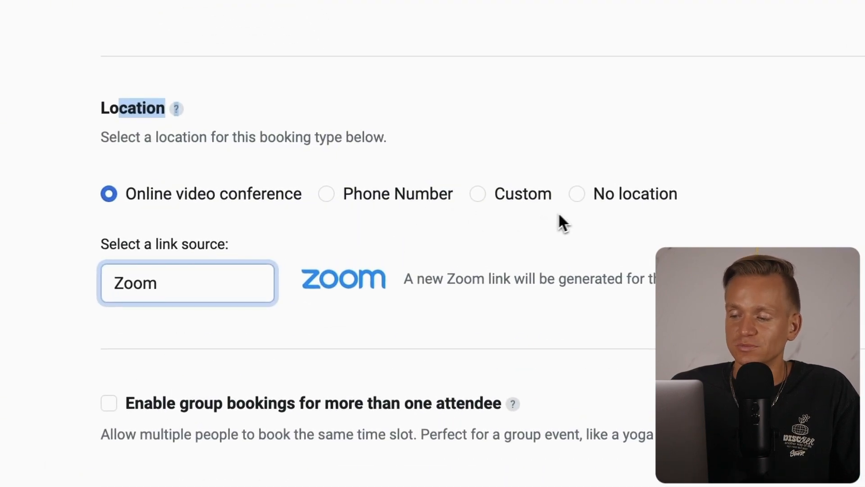
pyautogui.click(617, 207)
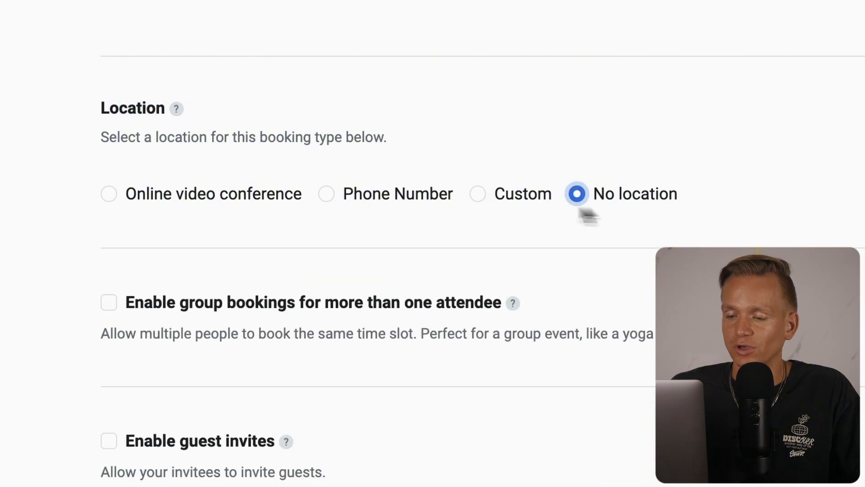
pyautogui.click(237, 200)
# Step: Review the group booking and guest invite options and enable charging for this booking
pyautogui.scroll(-3, 291, 280)
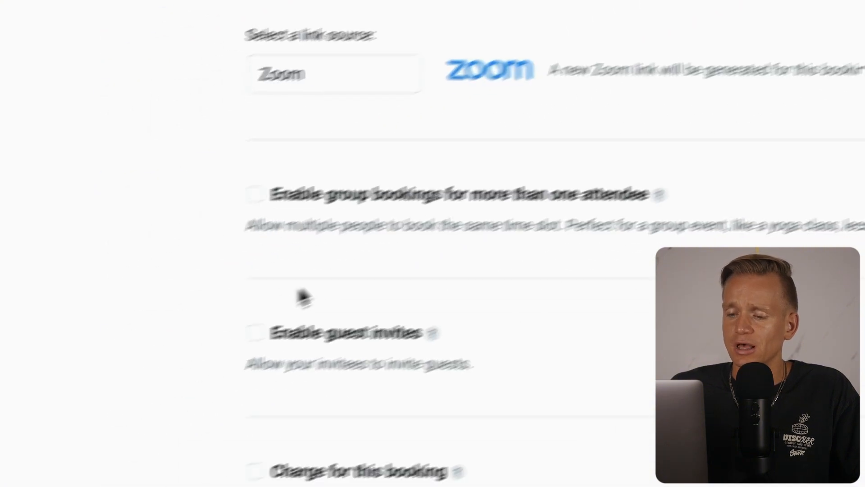
pyautogui.moveTo(424, 174); pyautogui.dragTo(490, 219)
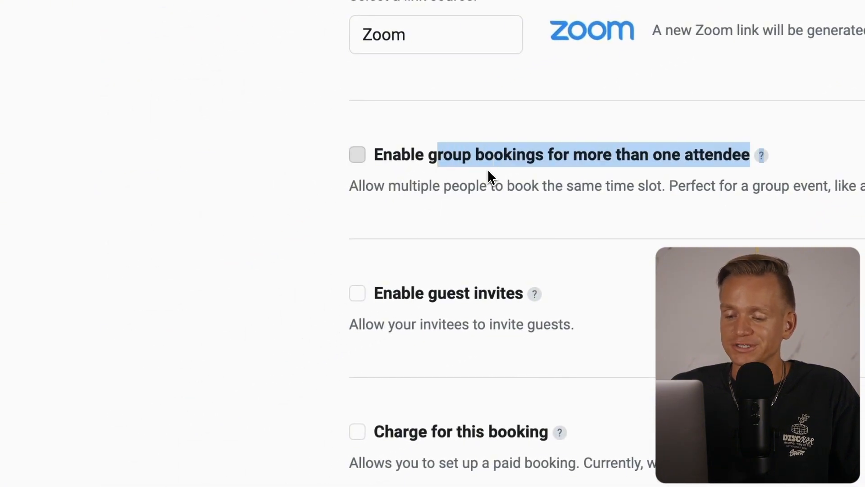
pyautogui.click(410, 310)
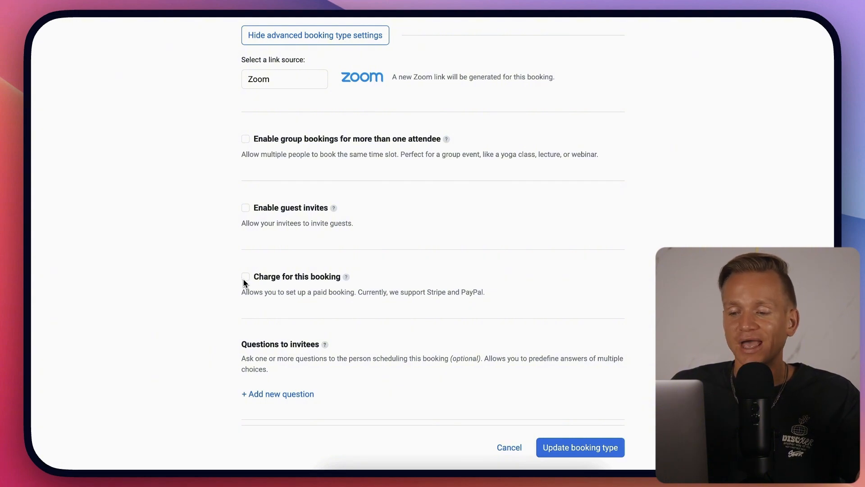
pyautogui.scroll(15, 251, 276)
pyautogui.scroll(-15, 314, 200)
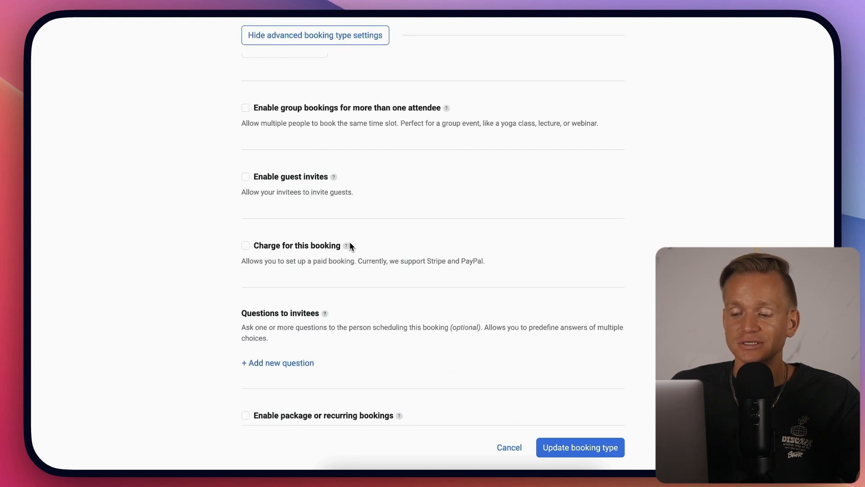
pyautogui.scroll(-2, 351, 246)
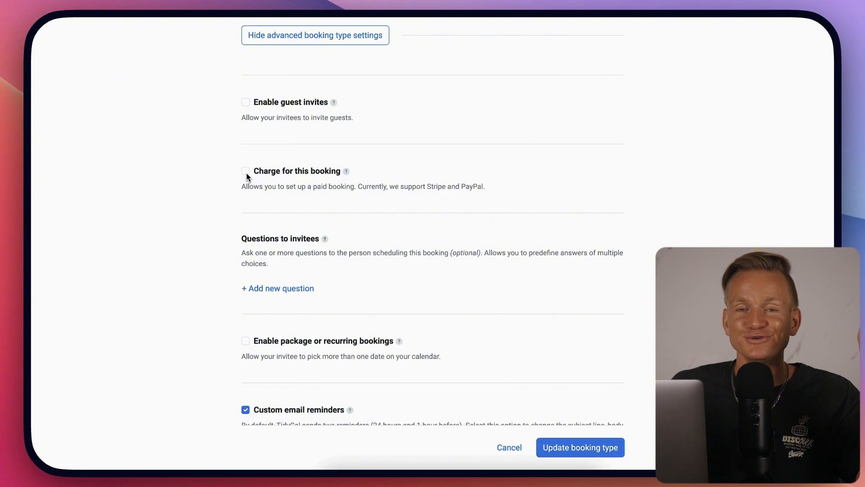
pyautogui.click(246, 172)
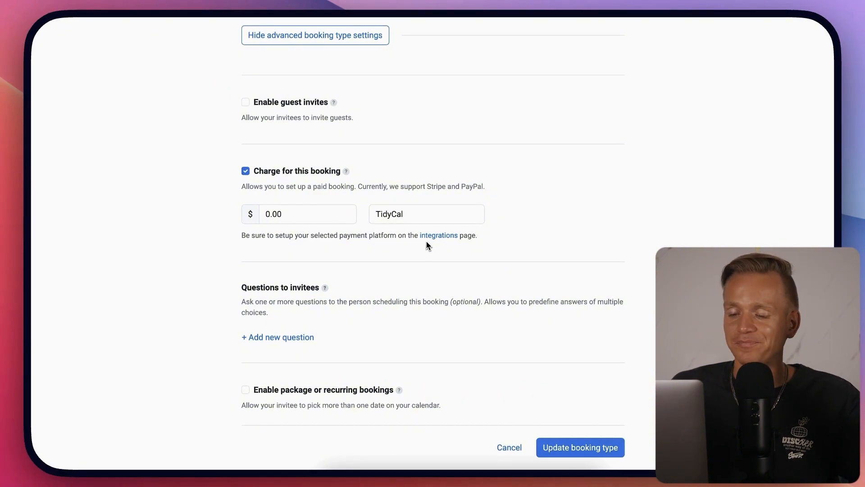
# Step: Enable package or recurring bookings for the booking type
pyautogui.scroll(-2, 321, 263)
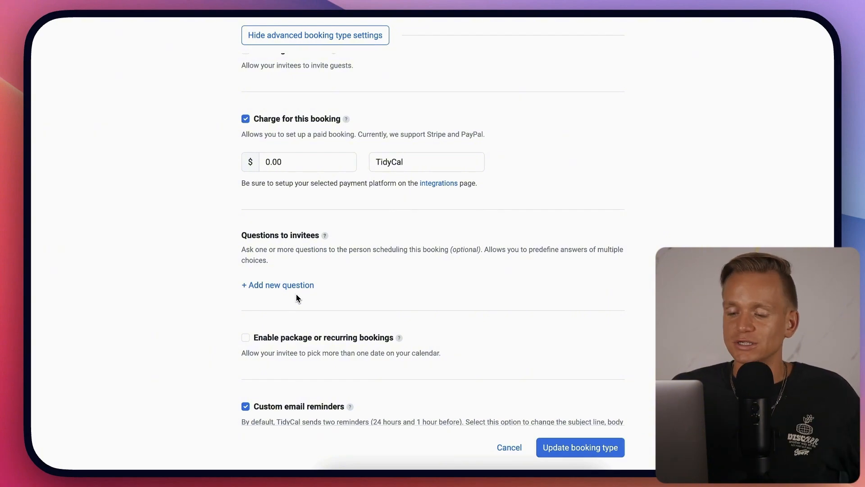
pyautogui.scroll(-3, 299, 298)
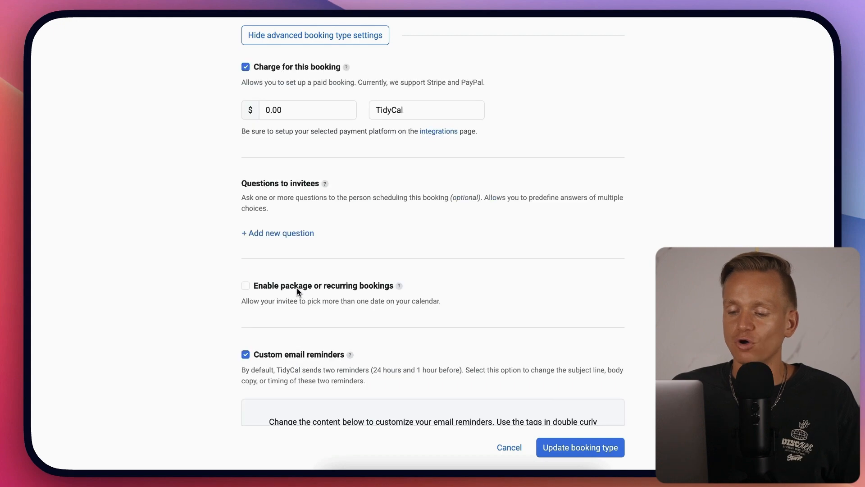
pyautogui.click(245, 205)
pyautogui.moveTo(393, 205); pyautogui.dragTo(311, 220)
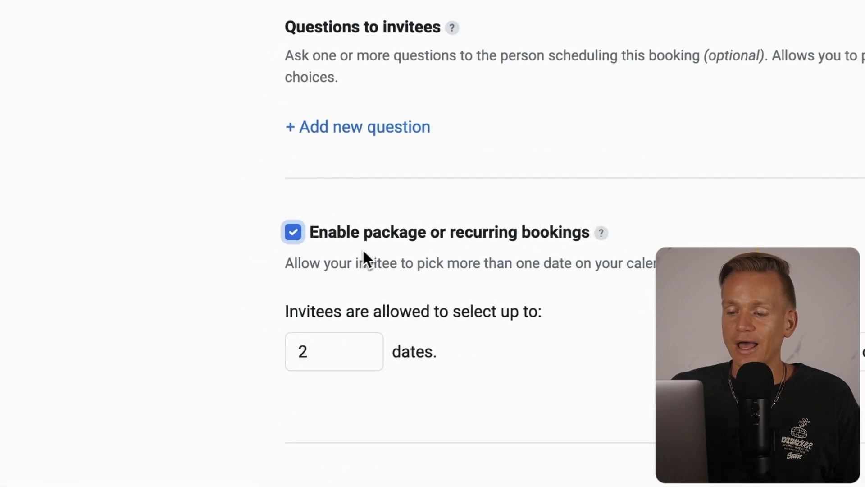
pyautogui.click(512, 253)
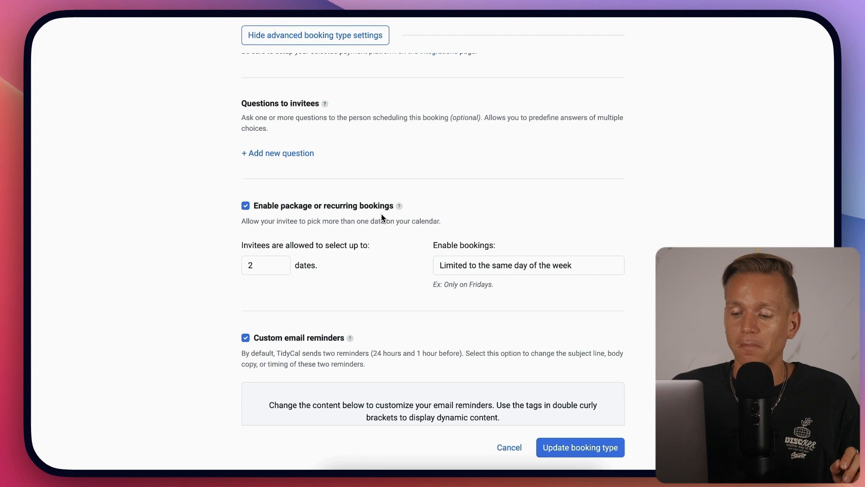
# Step: Examine the custom email reminder settings, including the email subject, the content template and the reminder times
pyautogui.scroll(-5, 381, 217)
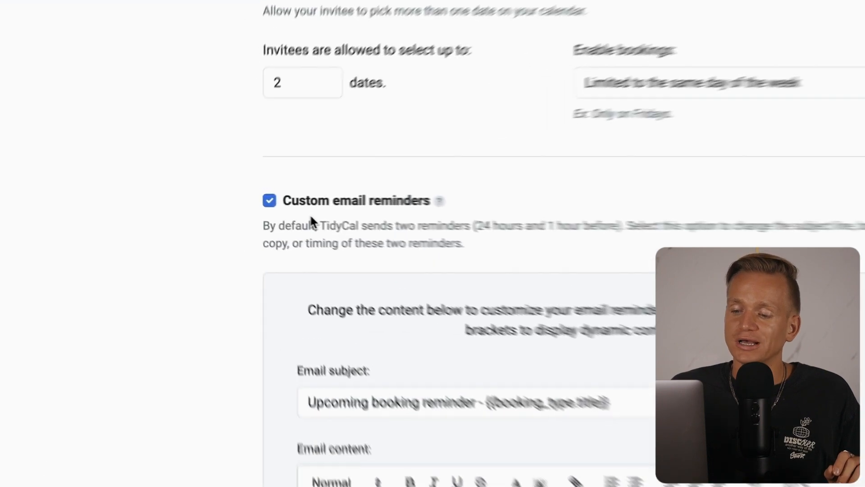
pyautogui.scroll(-3, 452, 234)
pyautogui.scroll(-3, 458, 239)
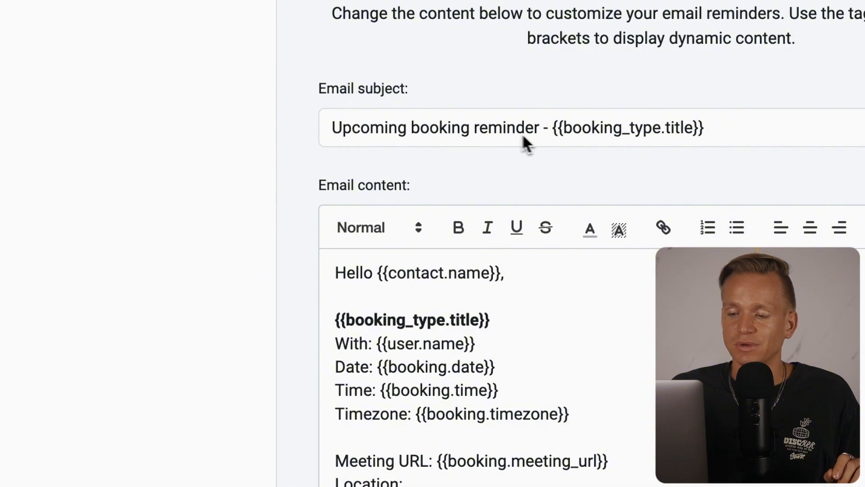
pyautogui.click(398, 128)
pyautogui.click(343, 197)
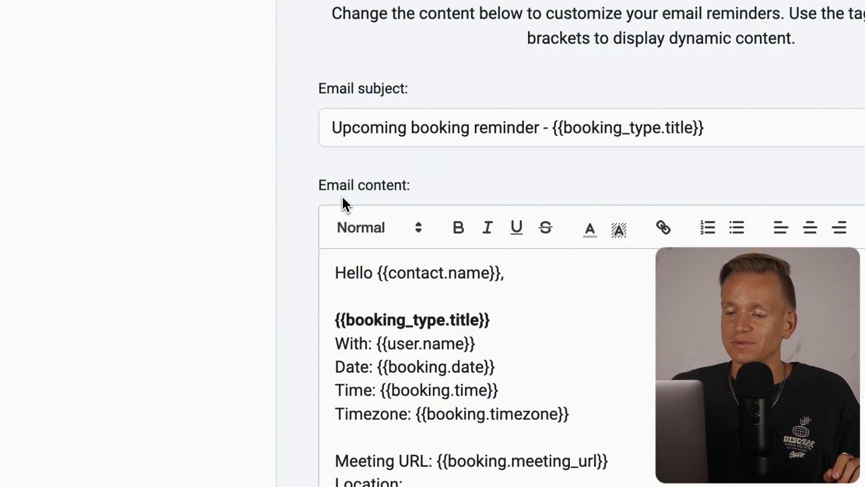
pyautogui.scroll(-10, 463, 359)
pyautogui.scroll(6, 493, 276)
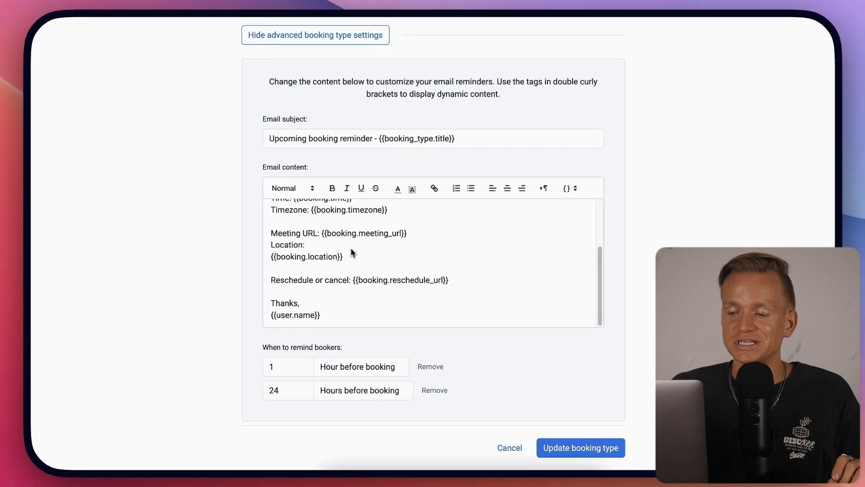
pyautogui.scroll(5, 514, 294)
pyautogui.scroll(-5, 357, 243)
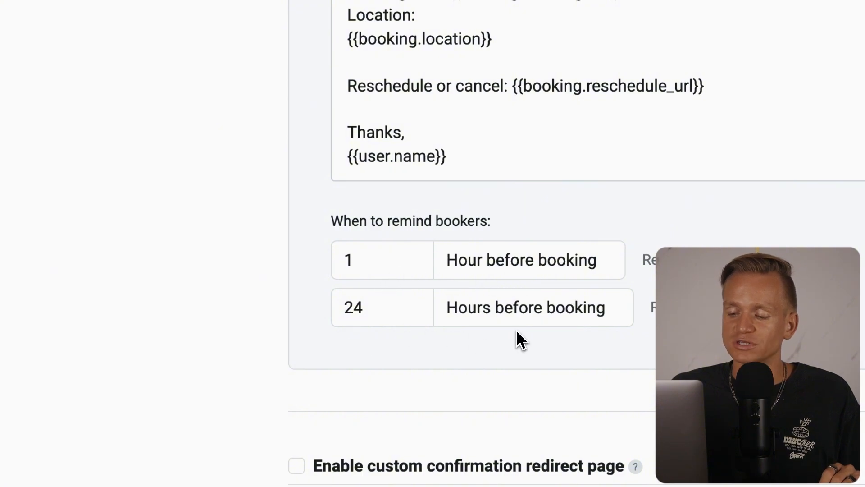
pyautogui.scroll(-3, 516, 332)
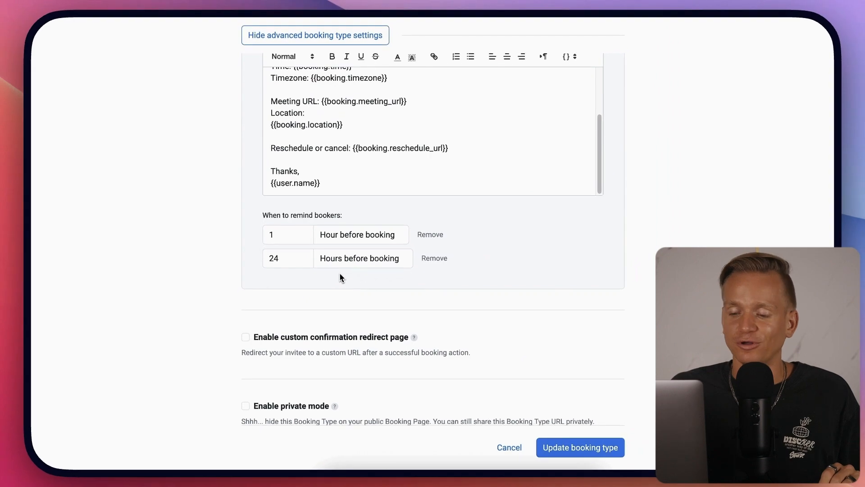
# Step: Enable the custom confirmation redirect page and open its redirect URL for entry
pyautogui.scroll(-5, 341, 273)
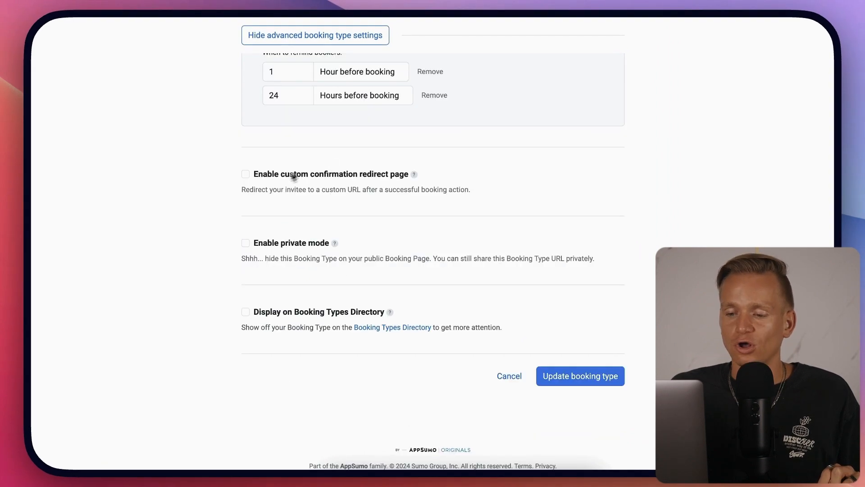
pyautogui.click(247, 175)
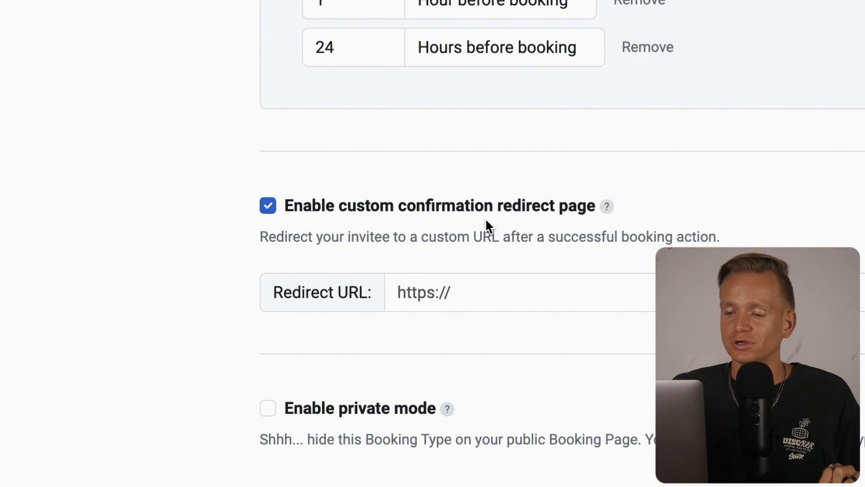
pyautogui.click(443, 292)
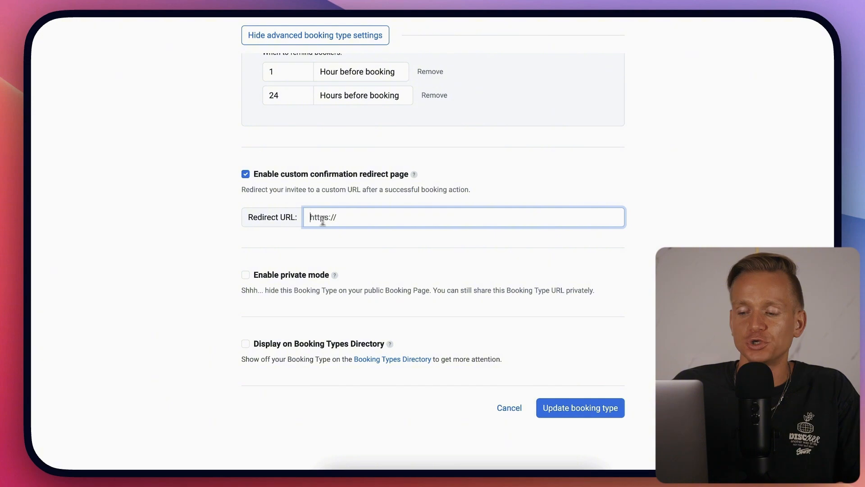
pyautogui.click(309, 236)
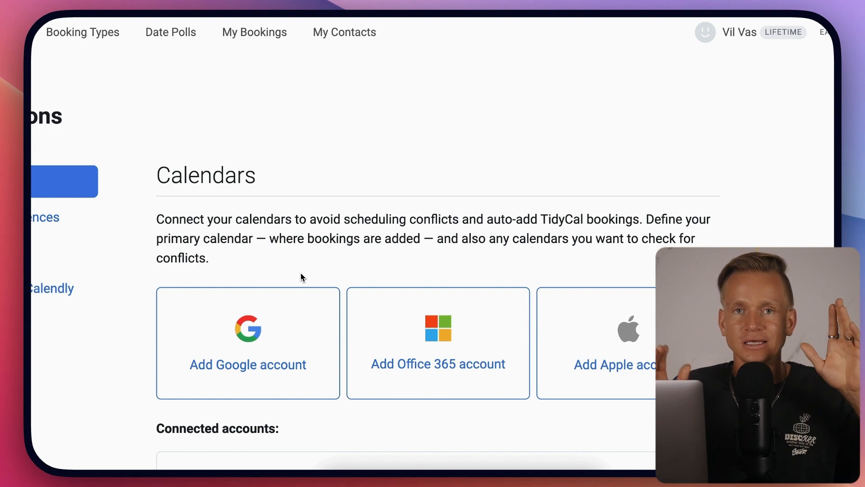
# Step: On the 15 Minute Meeting booking page, choose Wednesday, August 7 at 12:15 pm and open the invitee's email for entry
pyautogui.hscroll(-4, 301, 272)
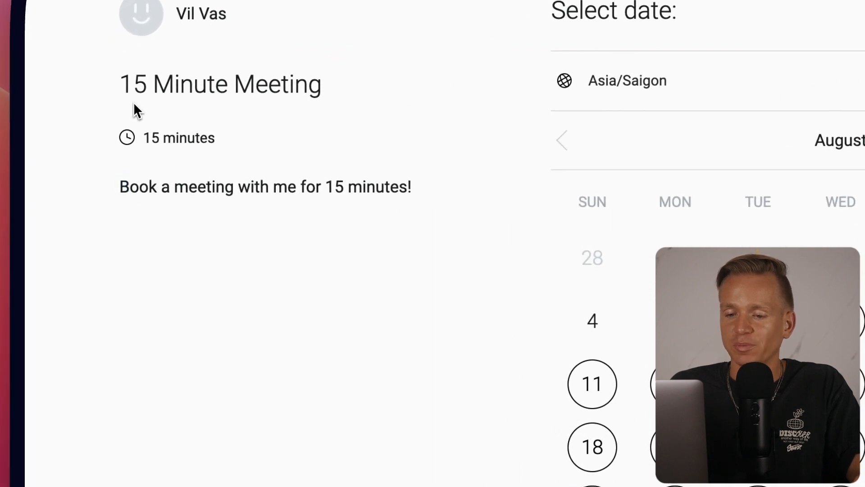
pyautogui.moveTo(134, 104); pyautogui.dragTo(223, 108)
pyautogui.click(309, 112)
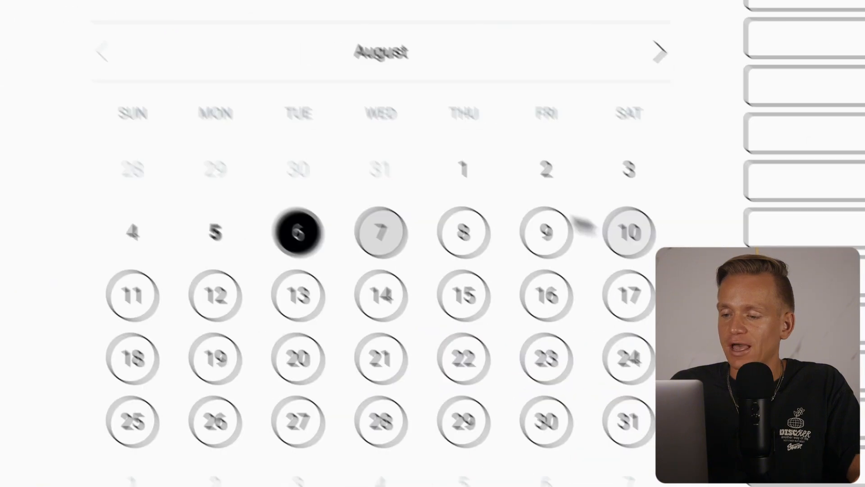
pyautogui.click(412, 200)
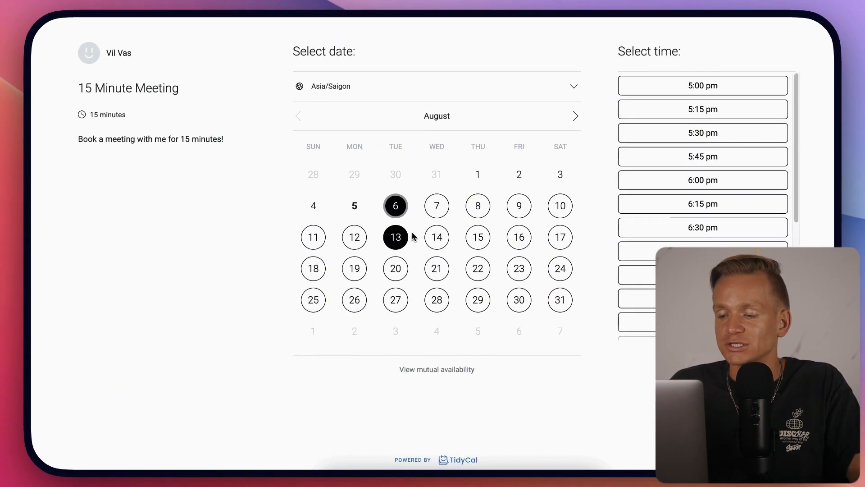
pyautogui.click(436, 205)
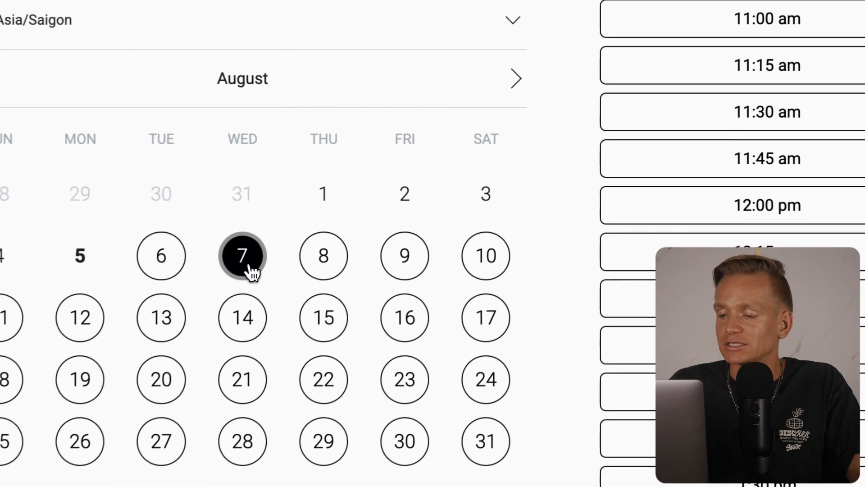
pyautogui.click(649, 239)
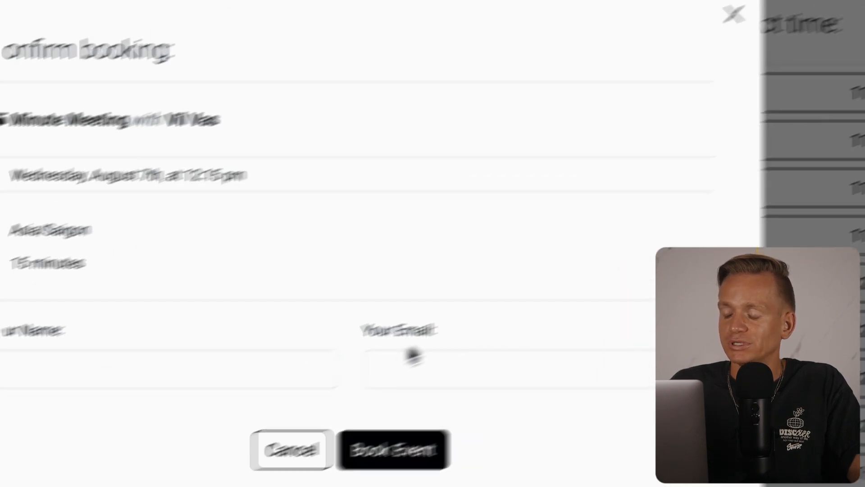
pyautogui.click(688, 259)
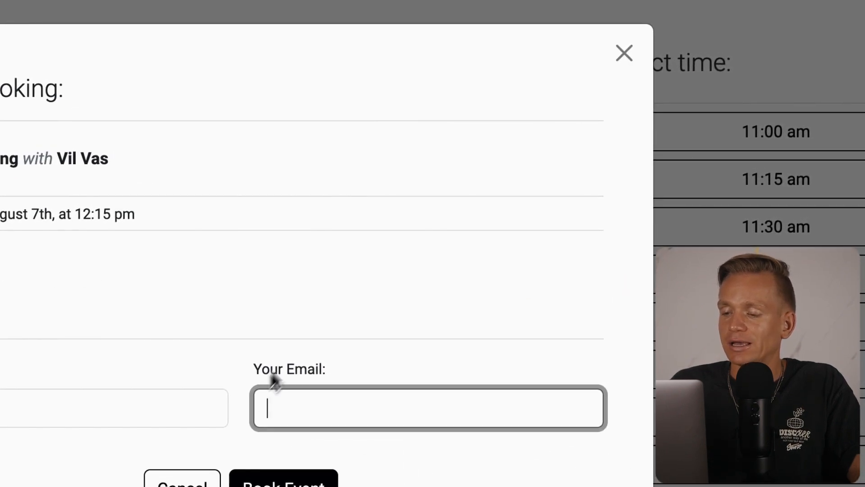